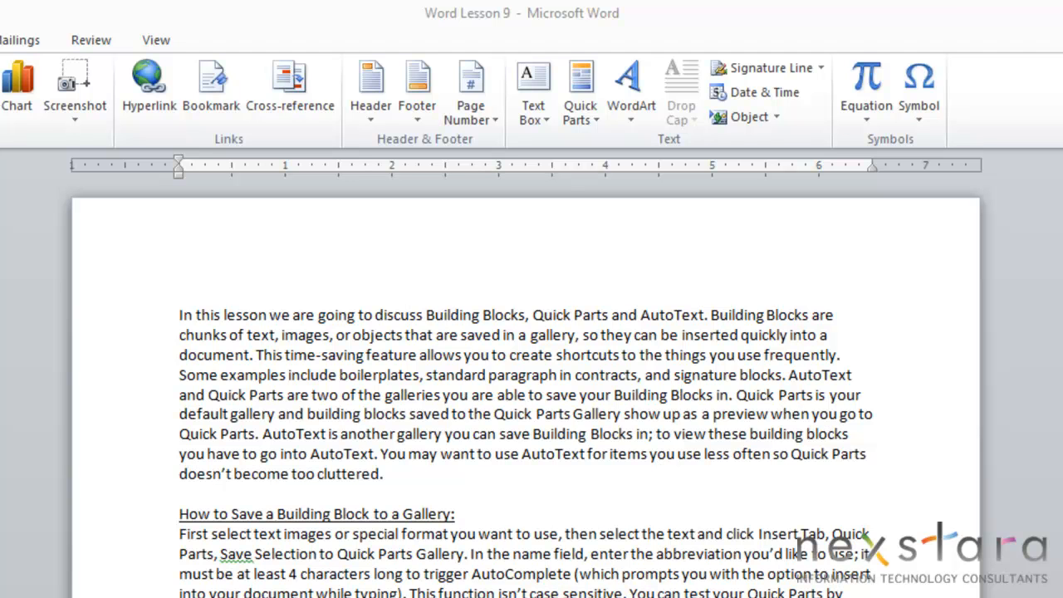
- Look through the Quick Parts gallery and its AutoText entries
{"action": "left_click", "coordinate": [581, 106]}
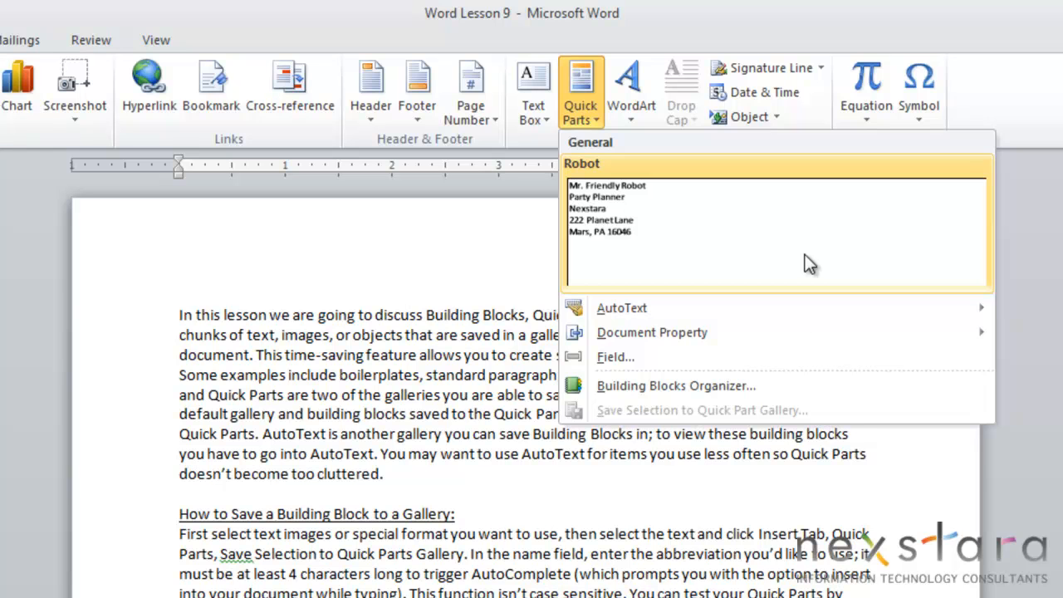
{"action": "left_click", "coordinate": [749, 531]}
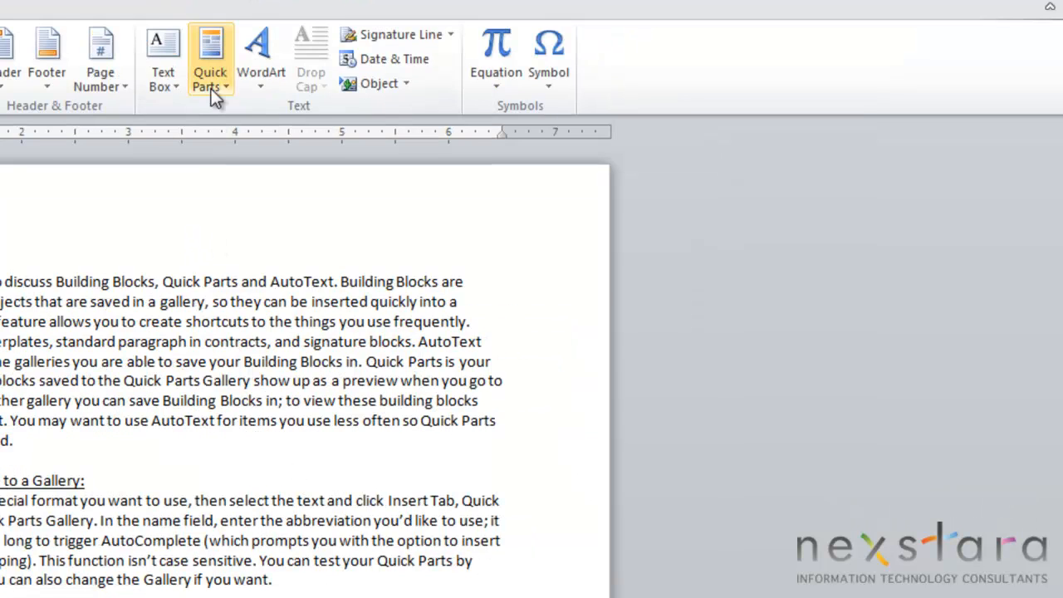
{"action": "left_click", "coordinate": [217, 71]}
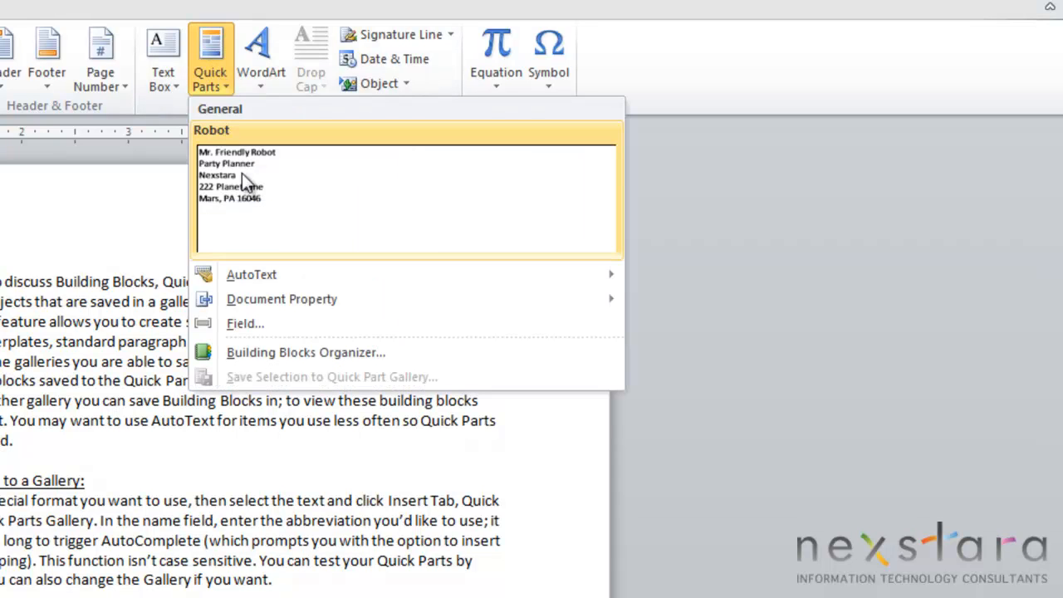
{"action": "mouse_move", "coordinate": [284, 280]}
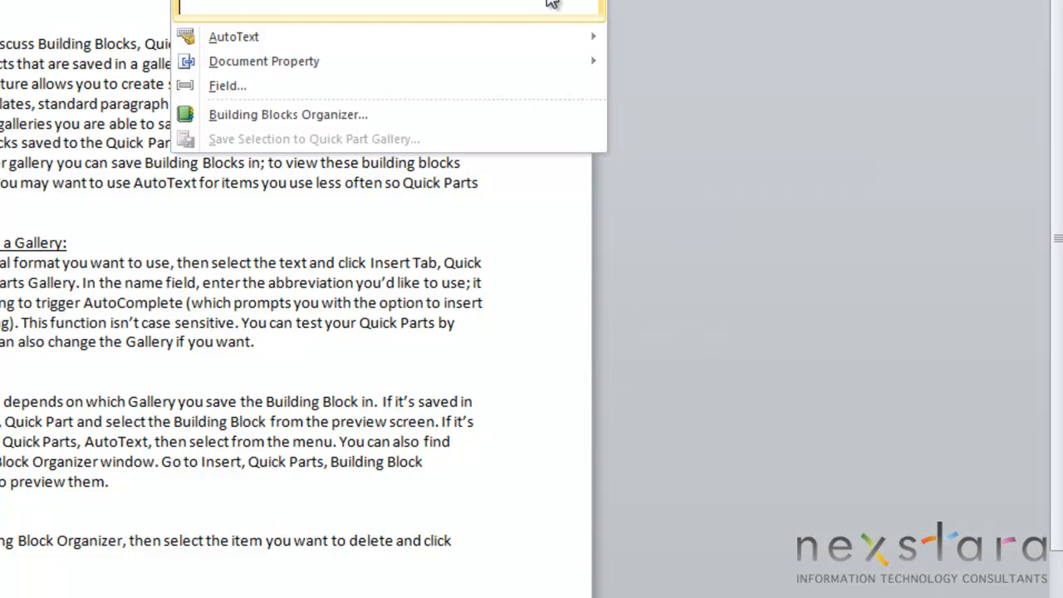
{"action": "mouse_move", "coordinate": [429, 52]}
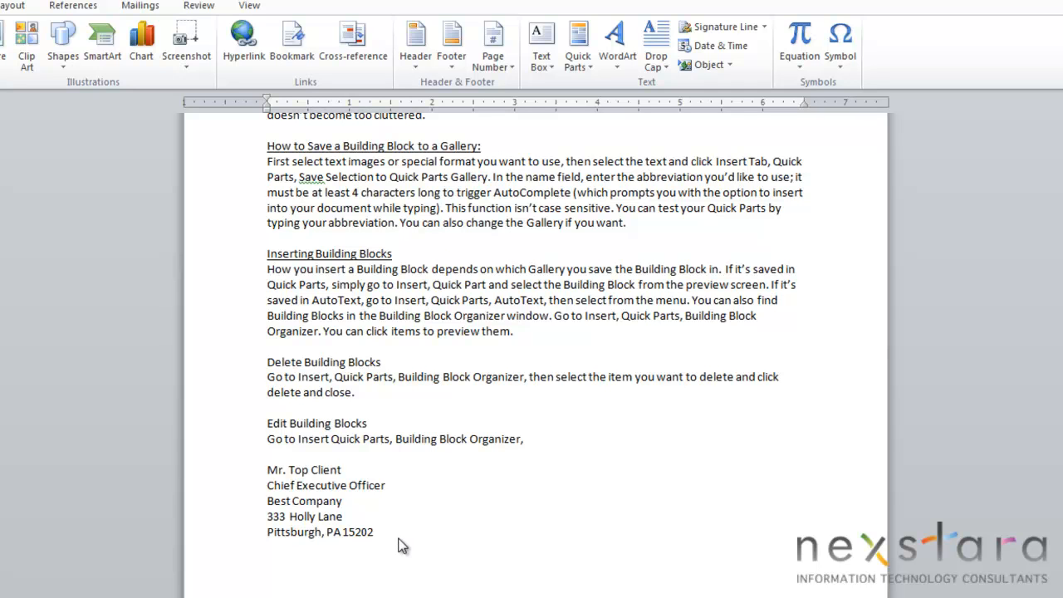
- Select the client's address block at the end of the document and create a Quick Parts building block from it named TopC
{"action": "left_click_drag", "start_coordinate": [264, 467], "coordinate": [367, 531]}
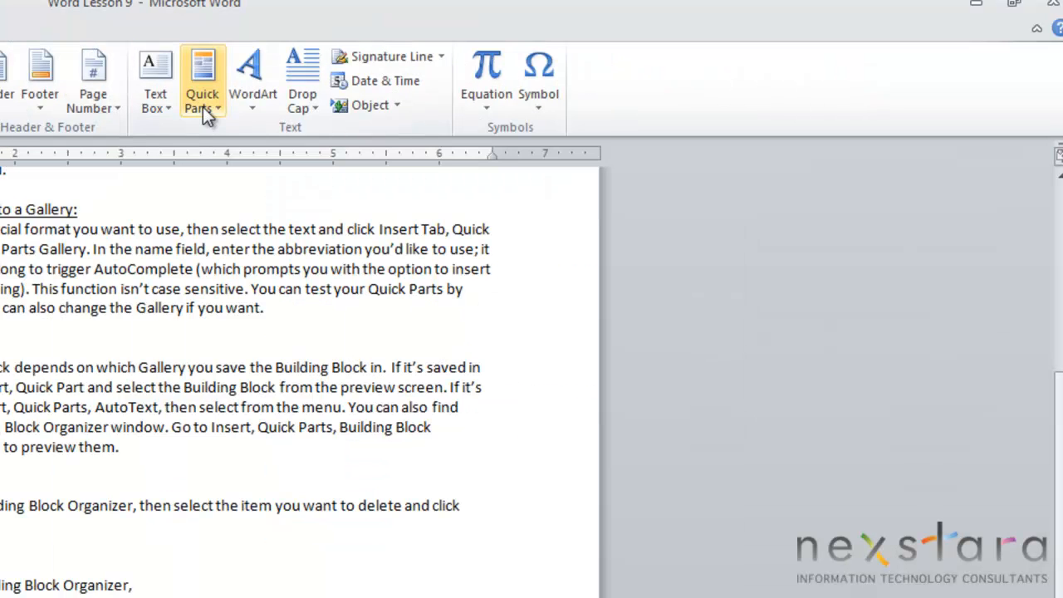
{"action": "left_click", "coordinate": [576, 64]}
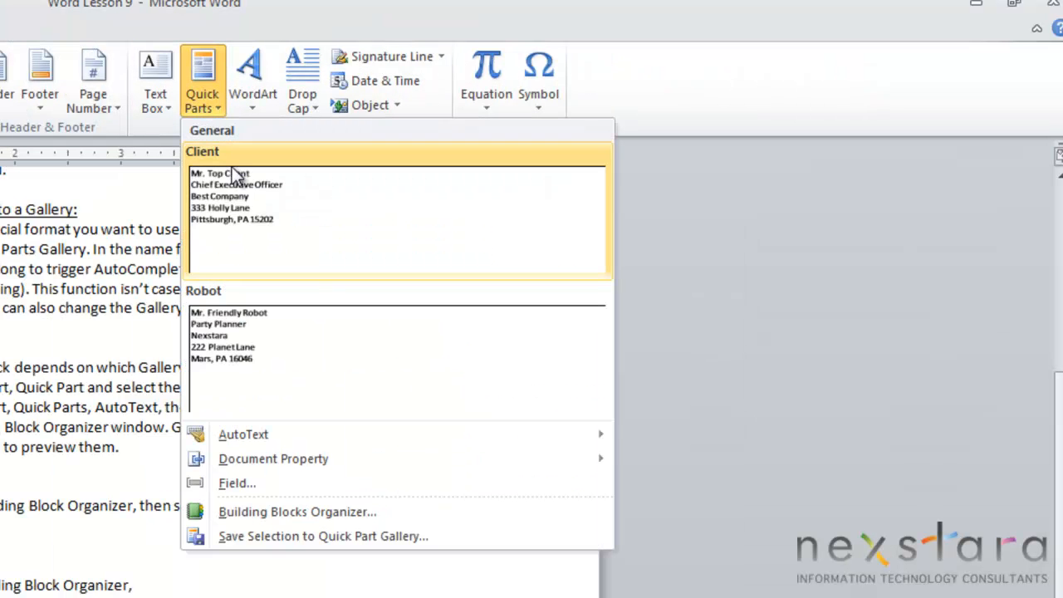
{"action": "left_click", "coordinate": [279, 537]}
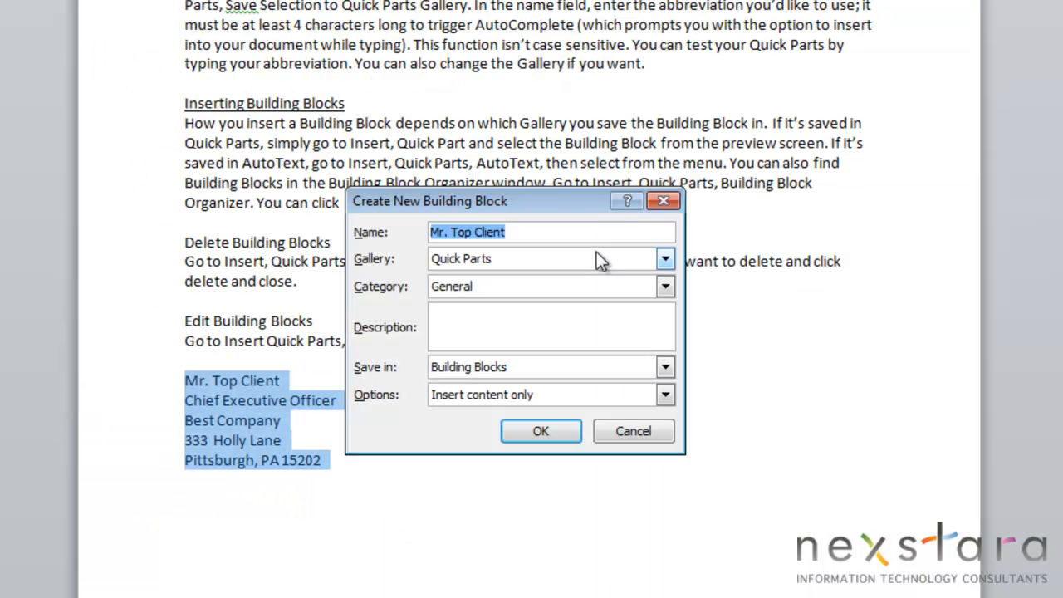
{"action": "key", "text": "BackSpace"}
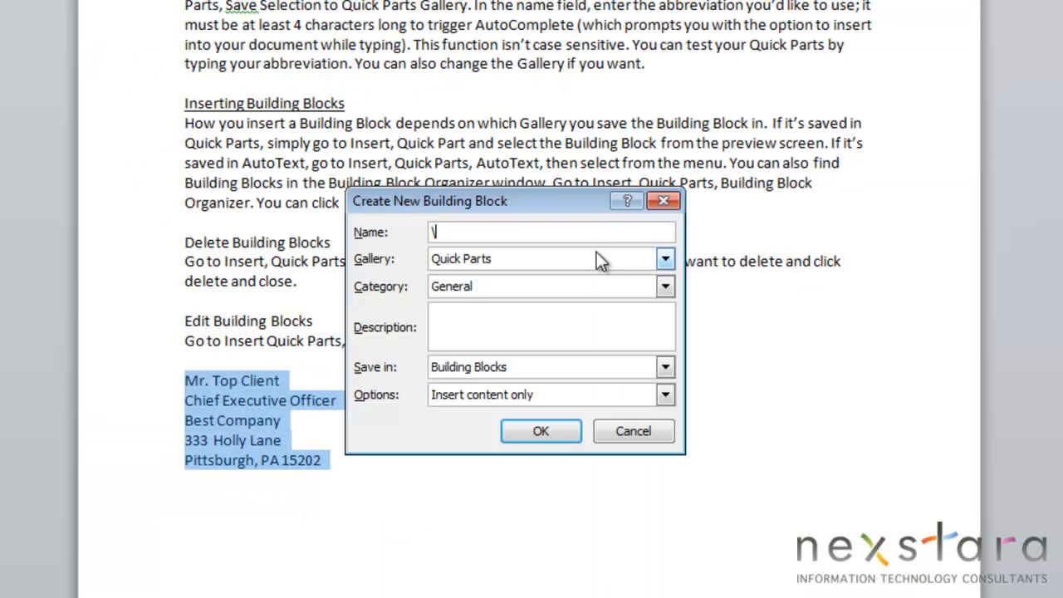
{"action": "type", "text": "Cli"}
{"action": "key", "text": "BackSpace"}
{"action": "key", "text": "BackSpace"}
{"action": "key", "text": "BackSpace"}
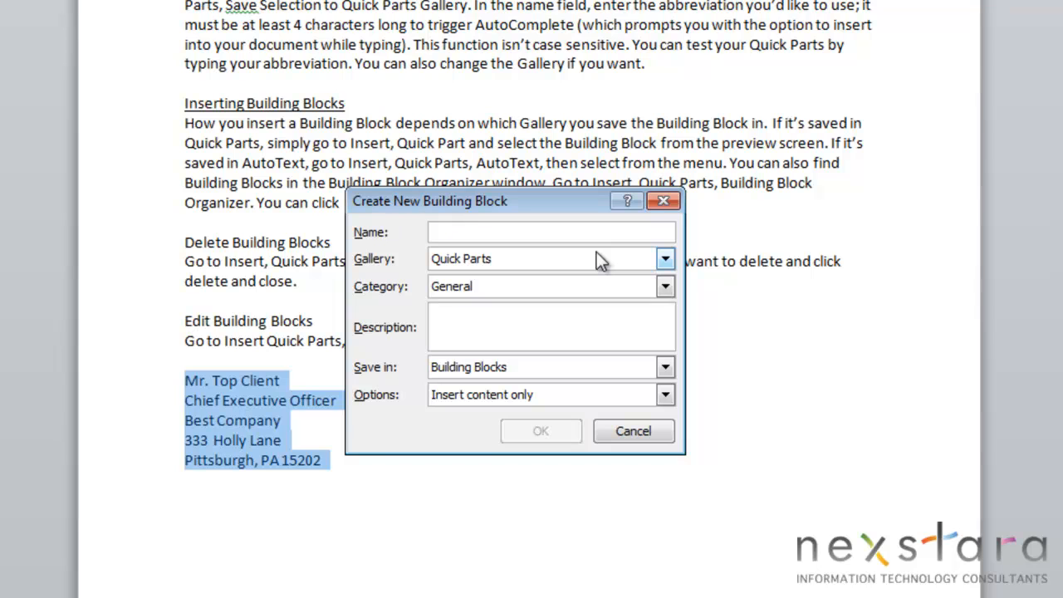
{"action": "type", "text": "TopC"}
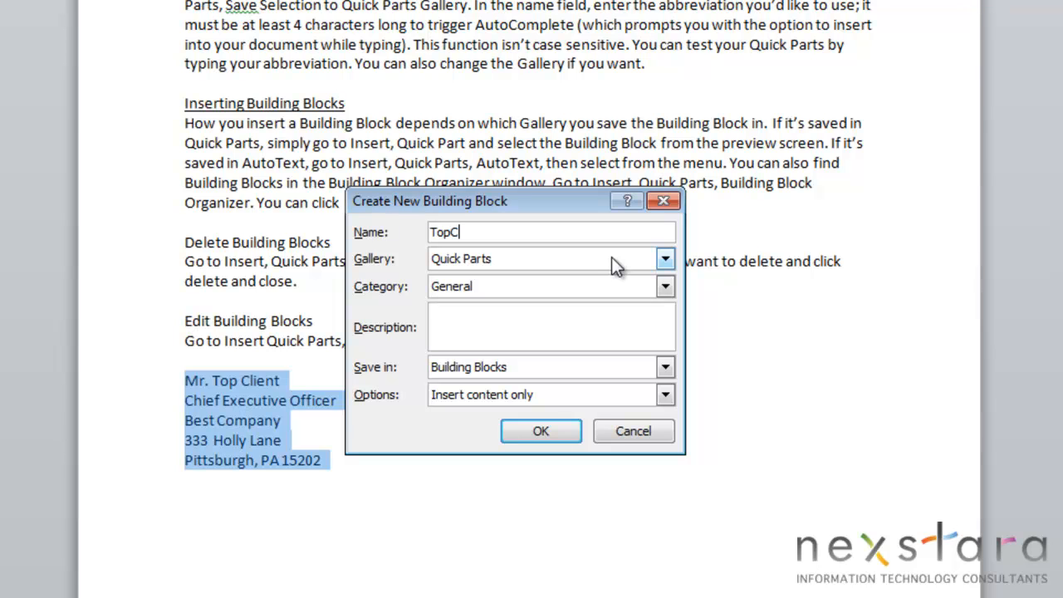
- Save the TopC building block with the Insert content only option and check it in the Quick Parts gallery
{"action": "left_click", "coordinate": [665, 395]}
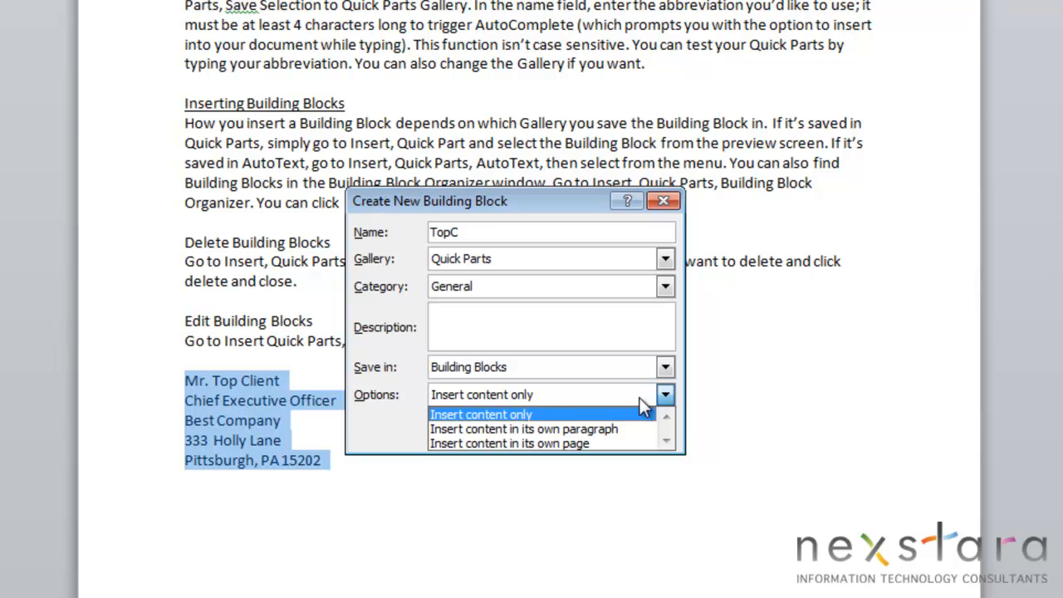
{"action": "left_click", "coordinate": [373, 428]}
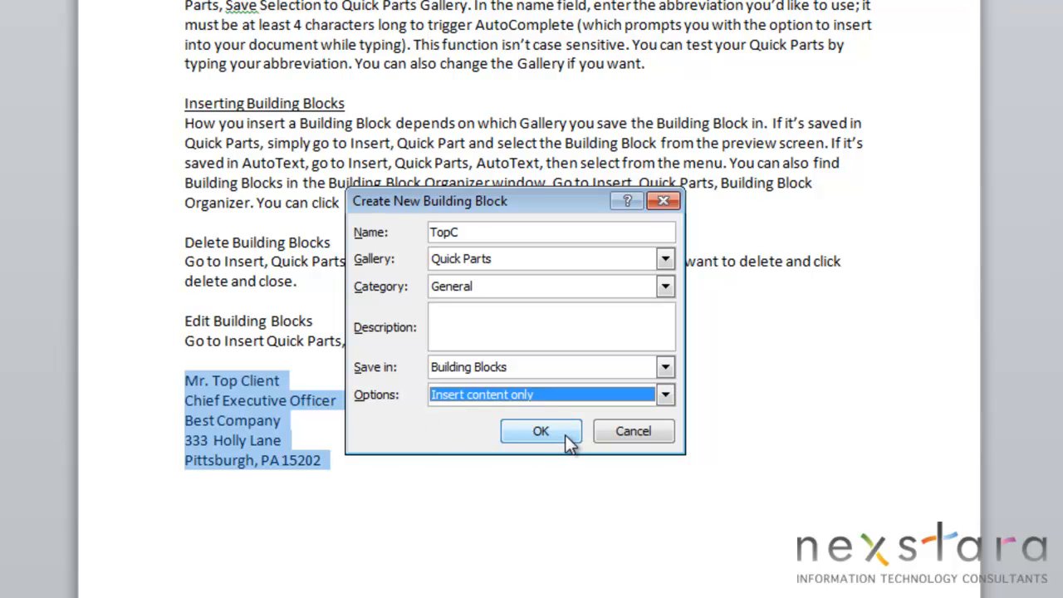
{"action": "left_click", "coordinate": [544, 428]}
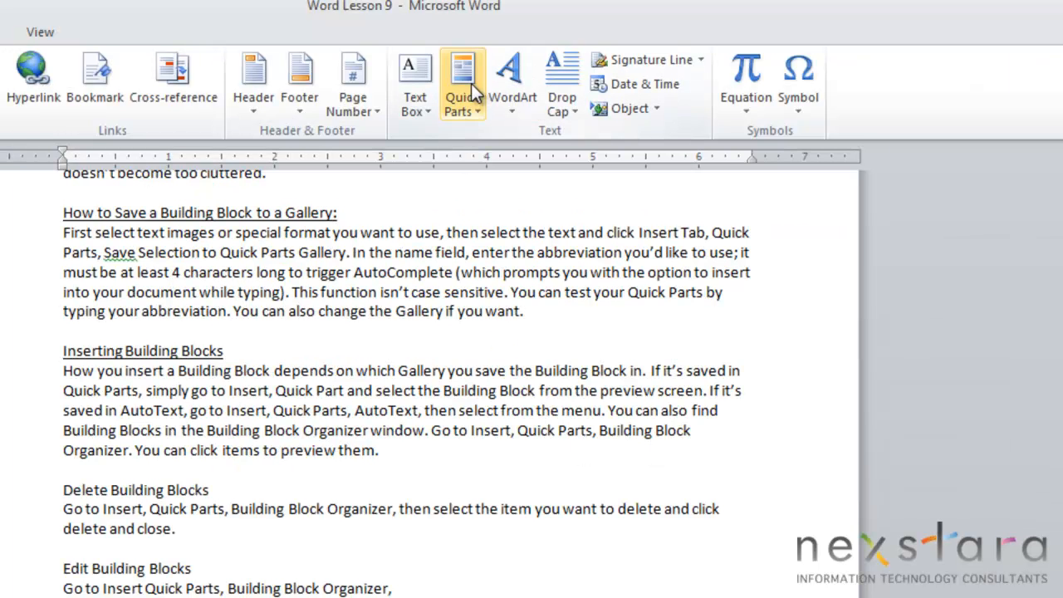
{"action": "left_click", "coordinate": [470, 88]}
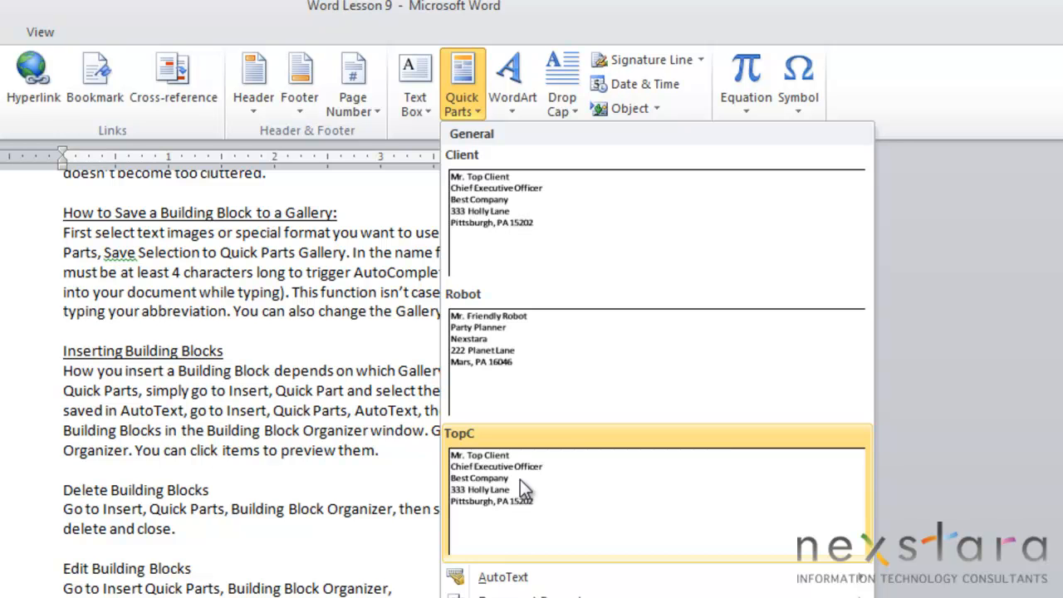
{"action": "key", "text": "Escape"}
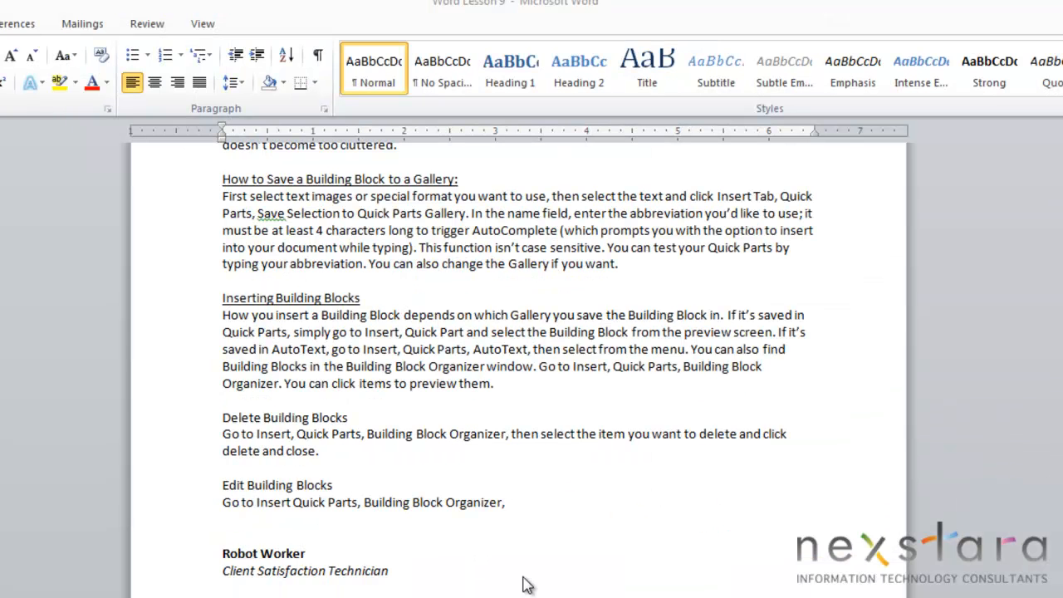
- Save the Client Satisfaction Technician signature block to the AutoText gallery under the name Robot
{"action": "left_click", "coordinate": [406, 575]}
{"action": "left_click", "coordinate": [397, 571], "text": "shift"}
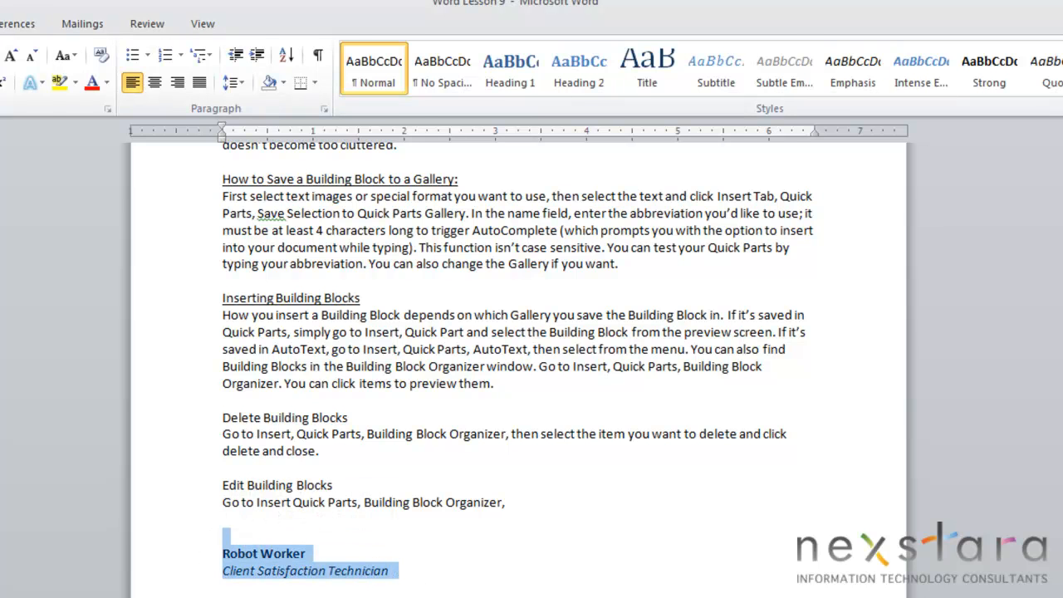
{"action": "left_click", "coordinate": [0, 23]}
{"action": "left_click", "coordinate": [565, 71]}
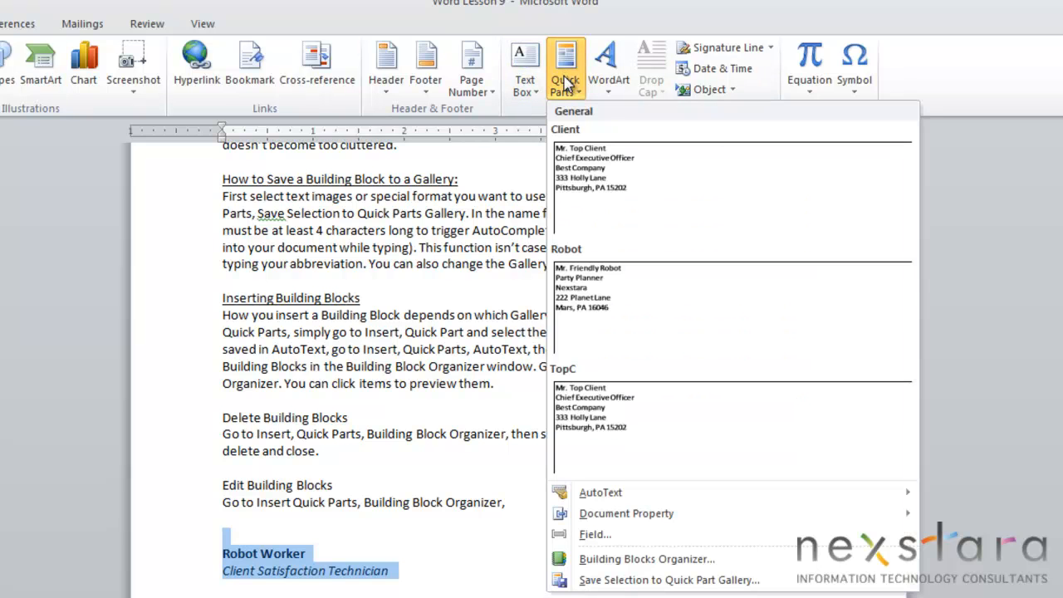
{"action": "mouse_move", "coordinate": [660, 500]}
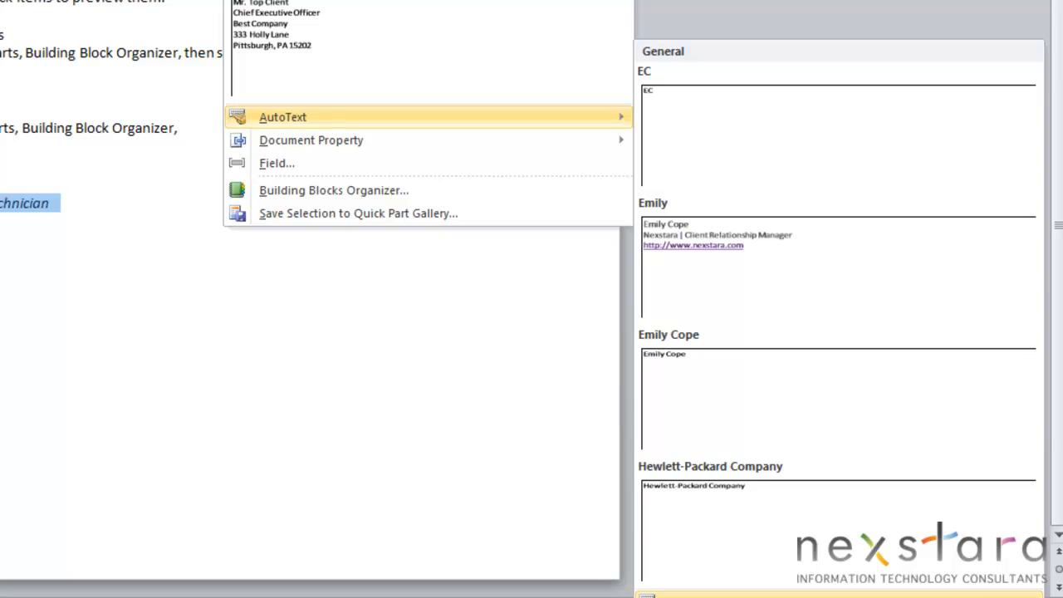
{"action": "left_click", "coordinate": [747, 596]}
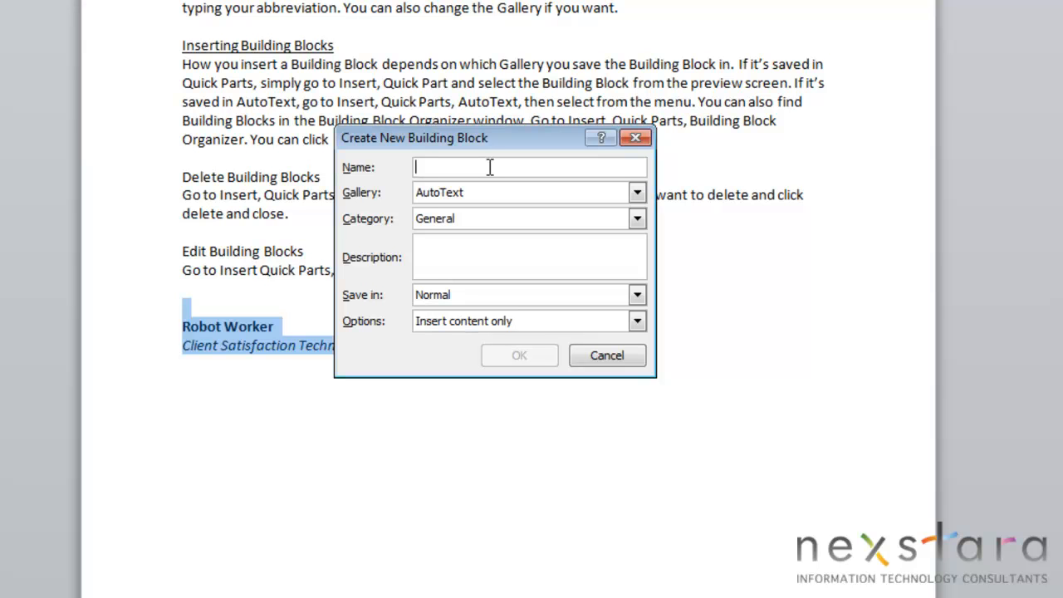
{"action": "type", "text": "Robot"}
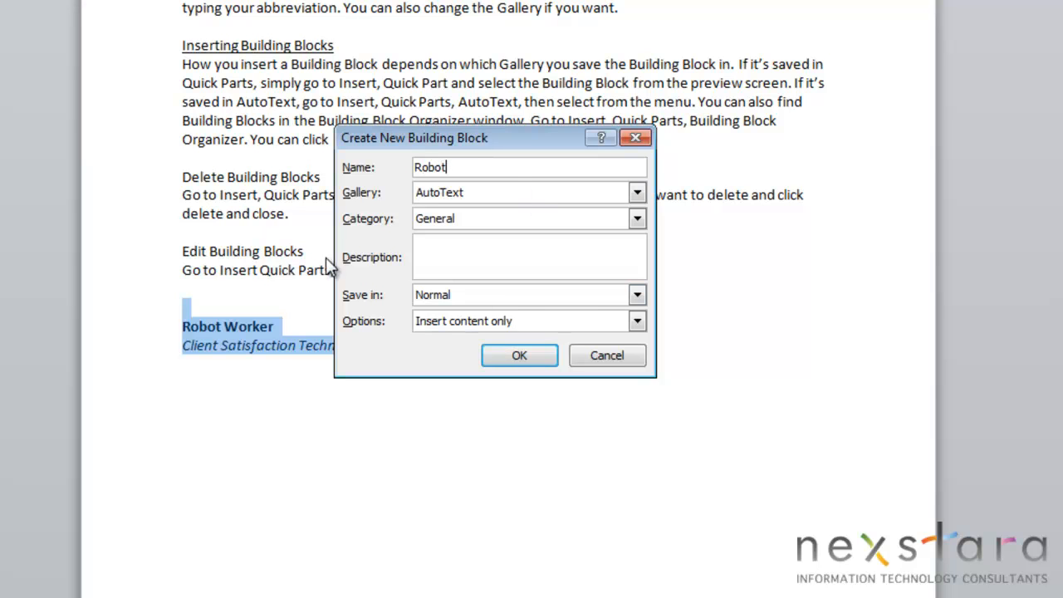
{"action": "left_click", "coordinate": [526, 352]}
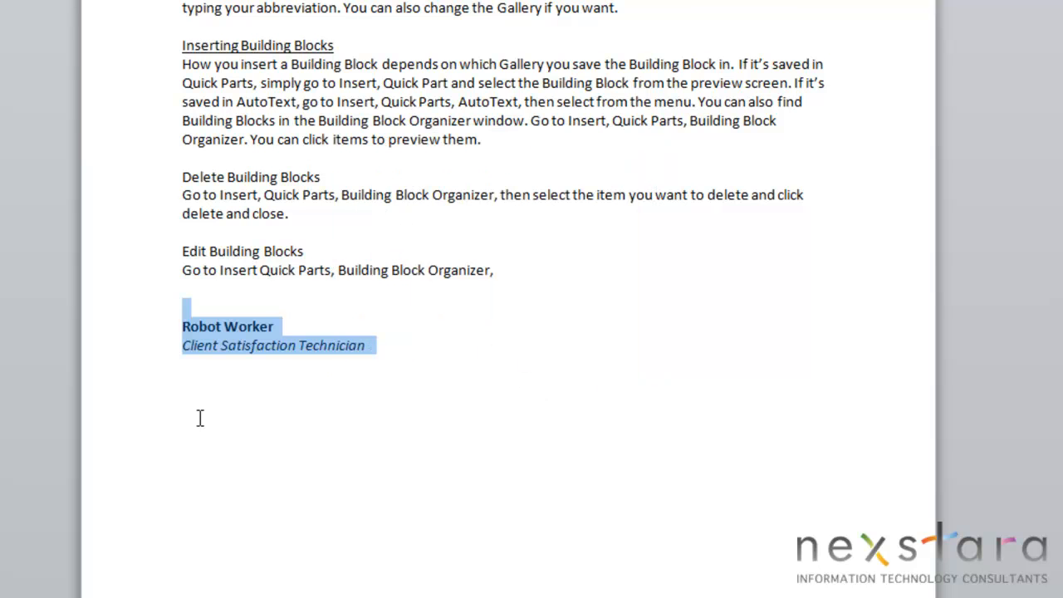
- Insert the Robot AutoText entry on a blank line below the signature block by accepting its AutoComplete suggestion
{"action": "left_click", "coordinate": [211, 417]}
{"action": "type", "text": "Robot"}
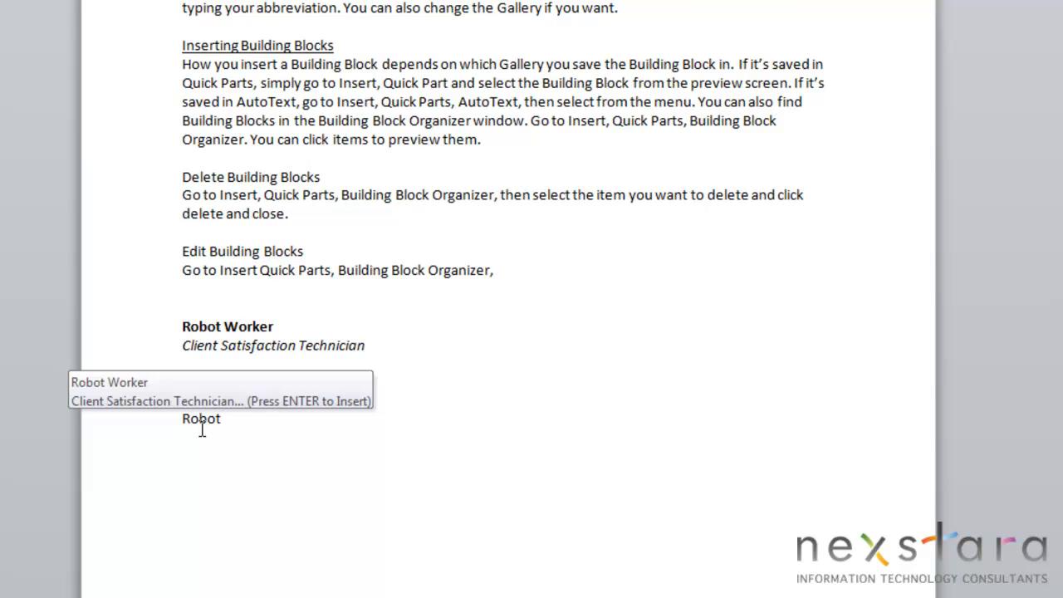
{"action": "key", "text": "Return"}
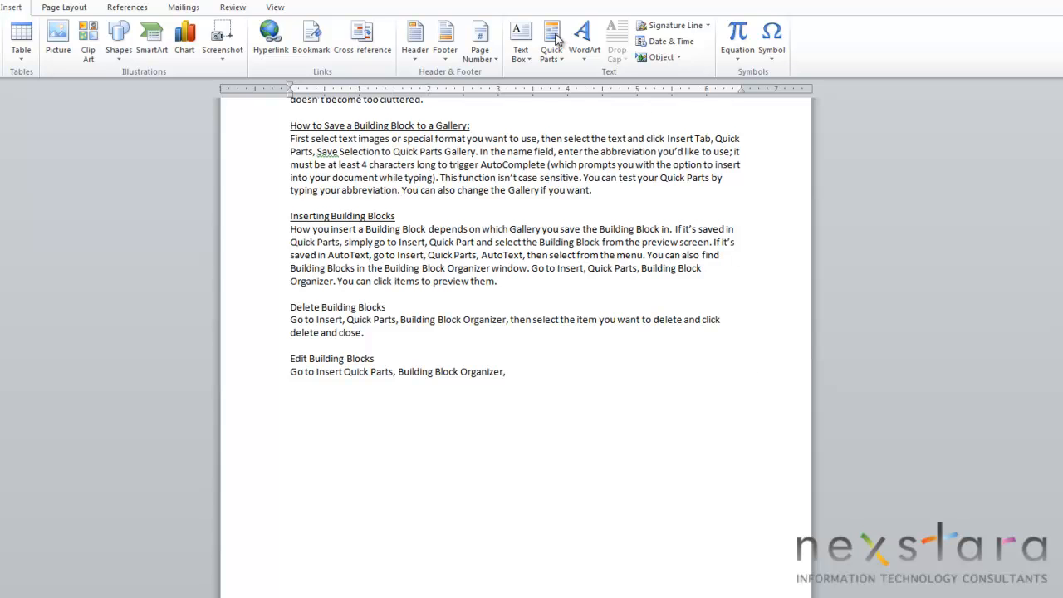
- Insert the Client building block from the Quick Parts gallery at the end of the document and delete the inserted address
{"action": "left_click", "coordinate": [557, 43]}
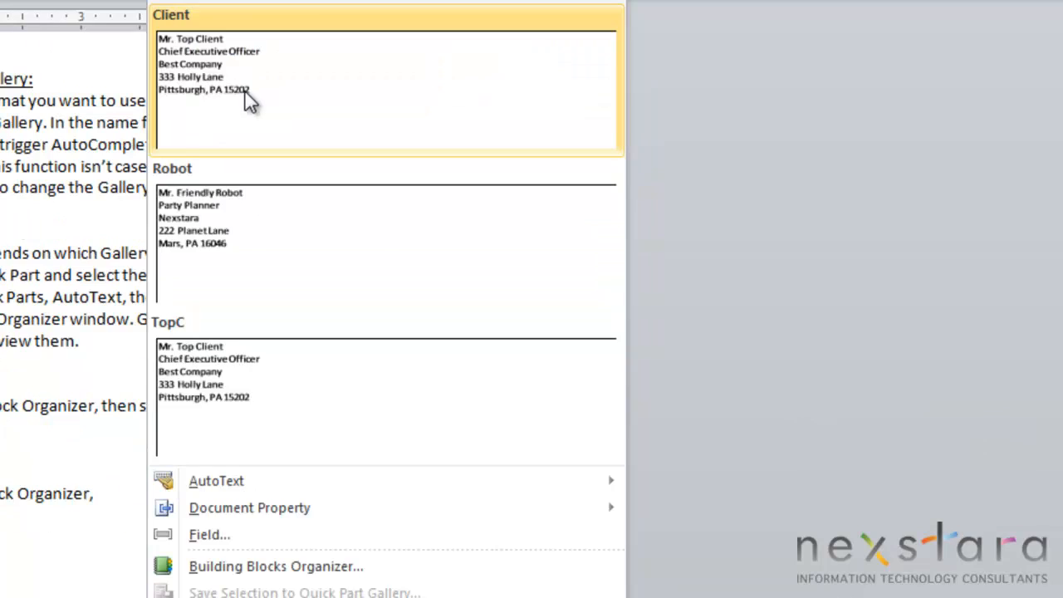
{"action": "left_click", "coordinate": [279, 200]}
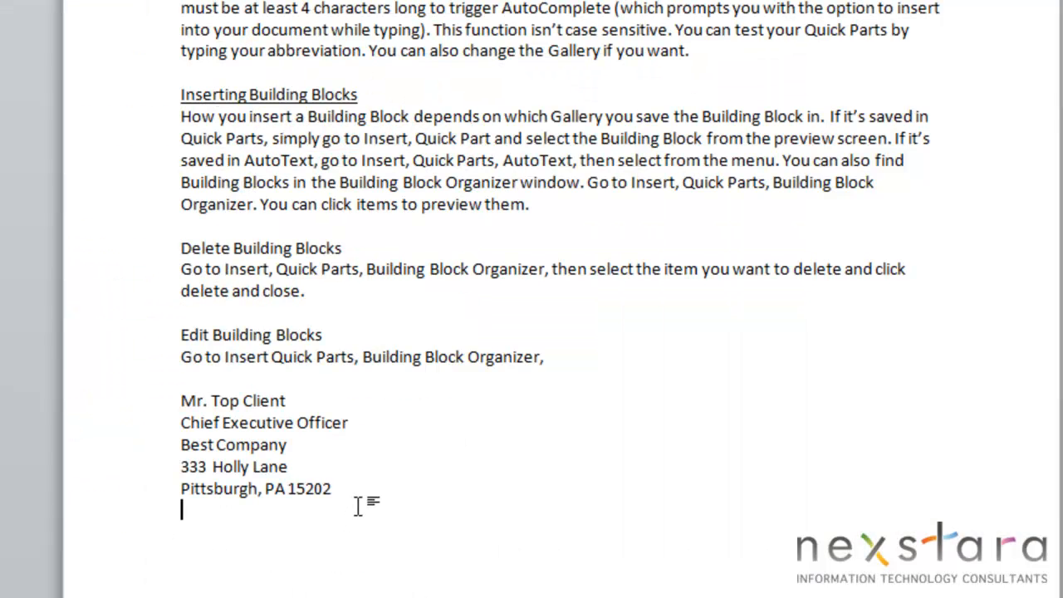
{"action": "left_click_drag", "start_coordinate": [360, 503], "coordinate": [166, 393]}
{"action": "key", "text": "Delete"}
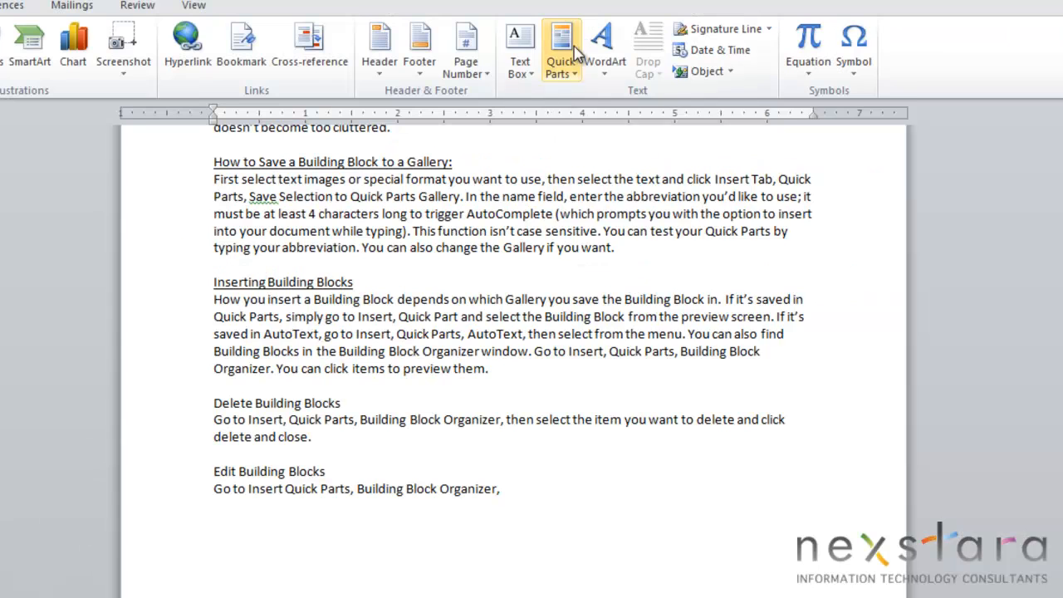
- Insert the Client Relationship Manager signature from the AutoText gallery at the end of the document
{"action": "left_click", "coordinate": [560, 58]}
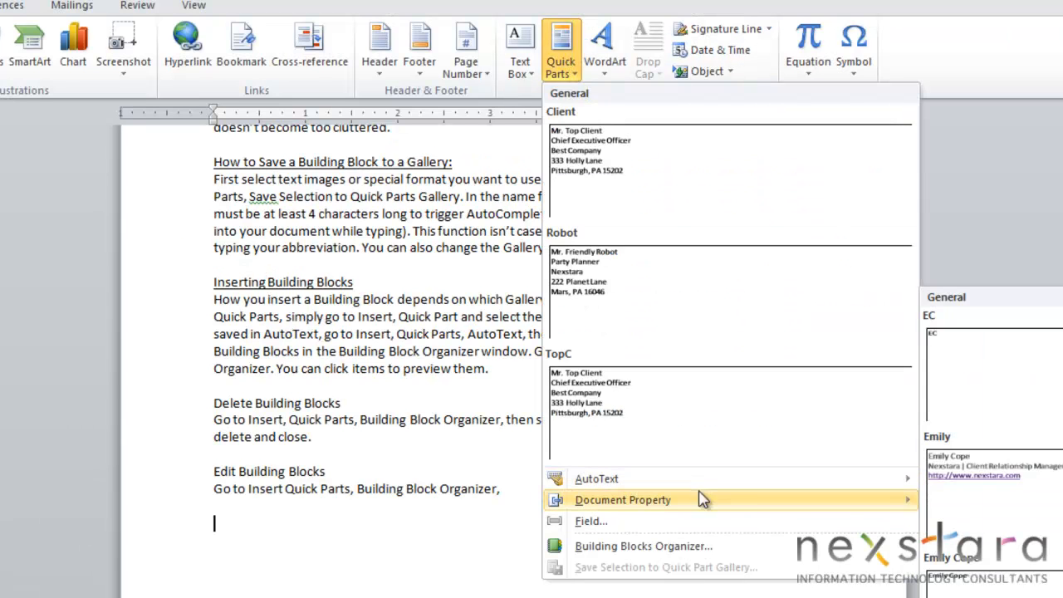
{"action": "mouse_move", "coordinate": [871, 482]}
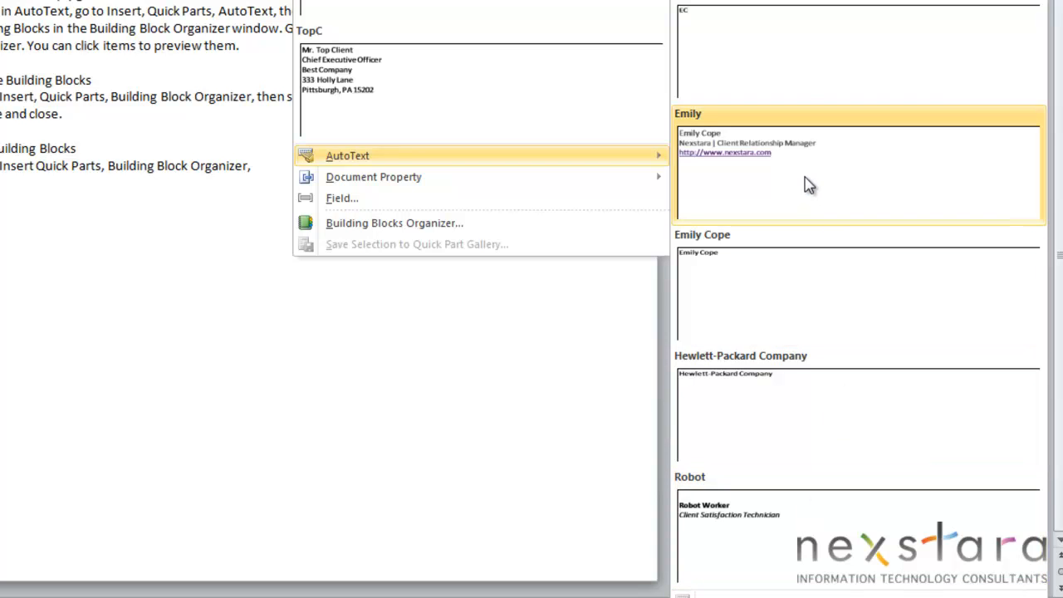
{"action": "left_click", "coordinate": [793, 159]}
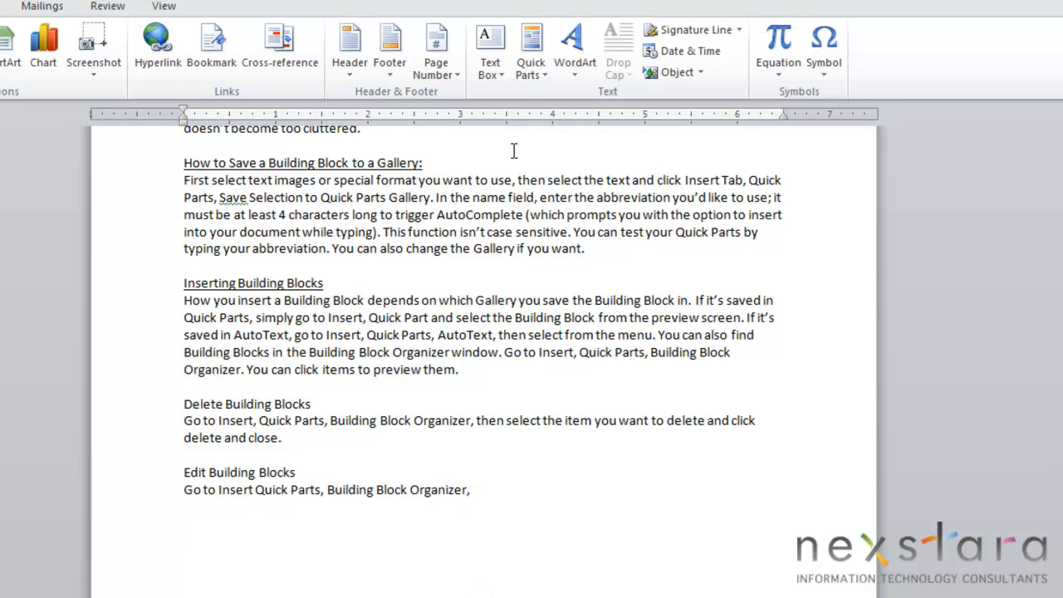
- View the list of available building blocks in the Building Blocks Organizer and close it
{"action": "left_click", "coordinate": [525, 63]}
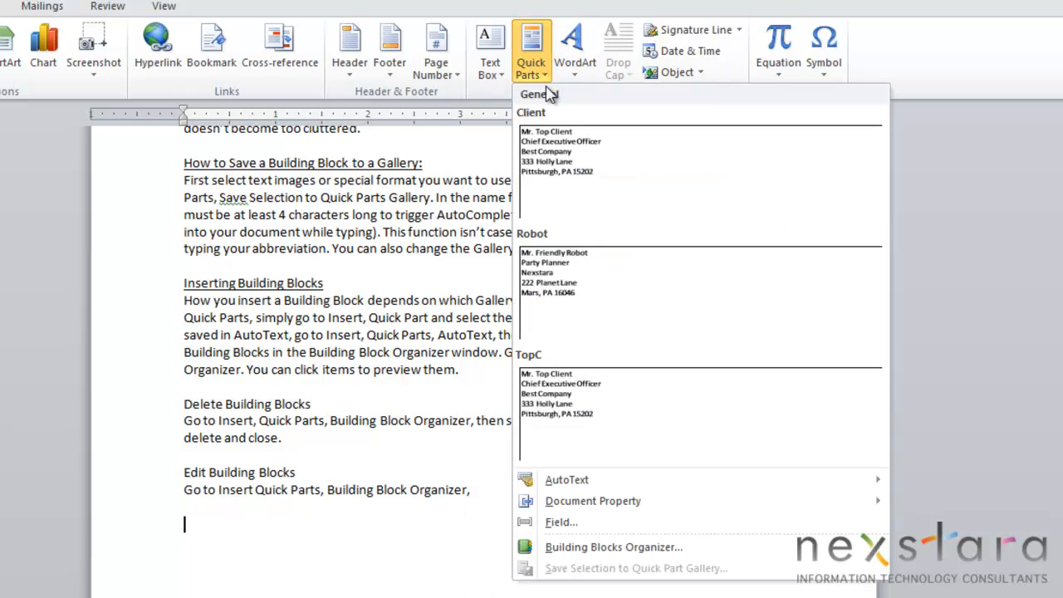
{"action": "left_click", "coordinate": [596, 548]}
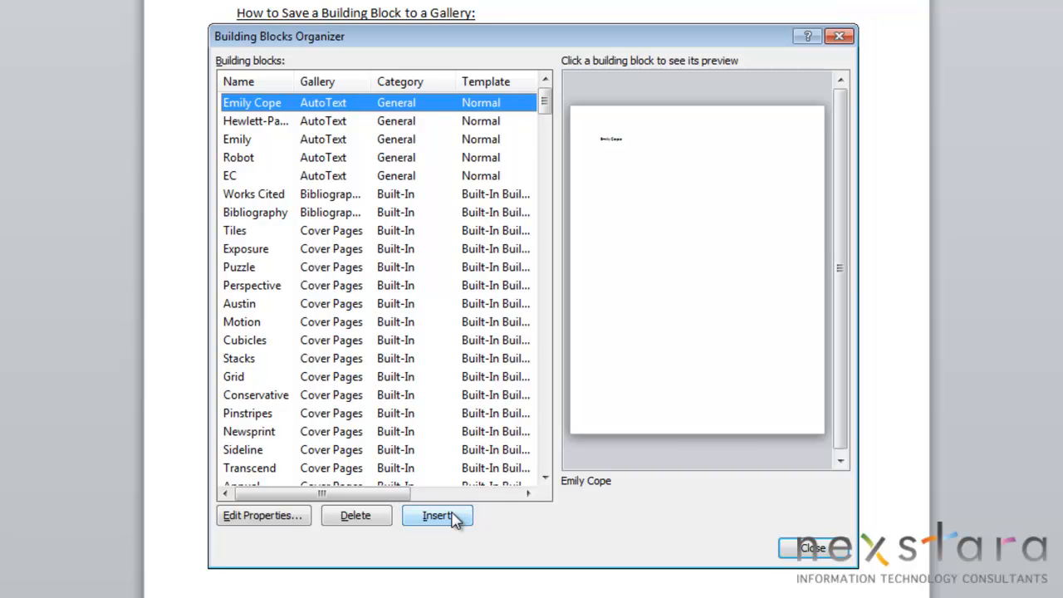
{"action": "left_click", "coordinate": [807, 550]}
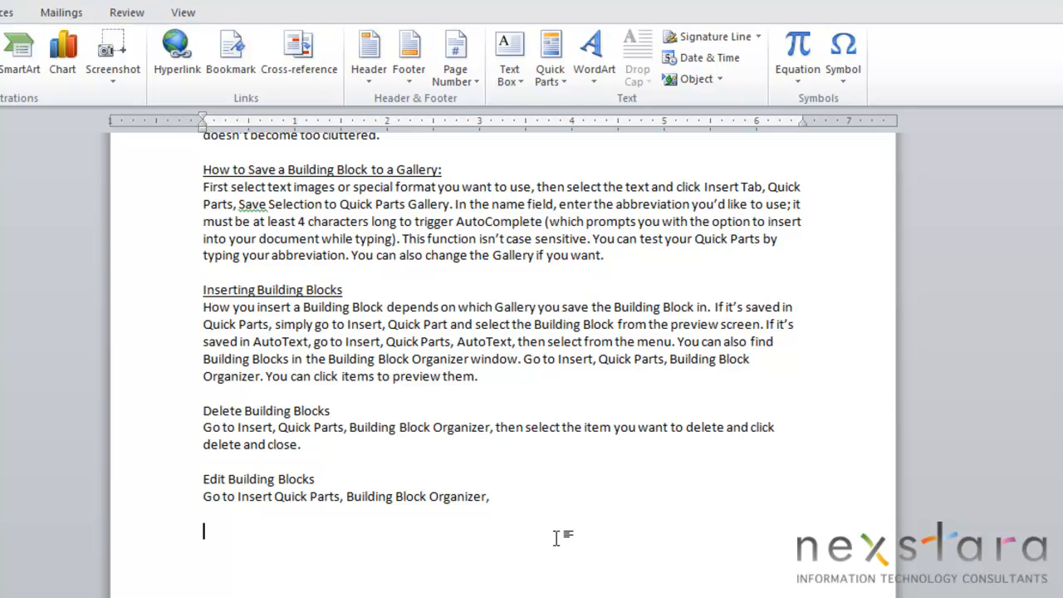
- Open the properties of the first AutoText entry in the Building Blocks Organizer and submit them with the Insert content only option
{"action": "left_click", "coordinate": [563, 68]}
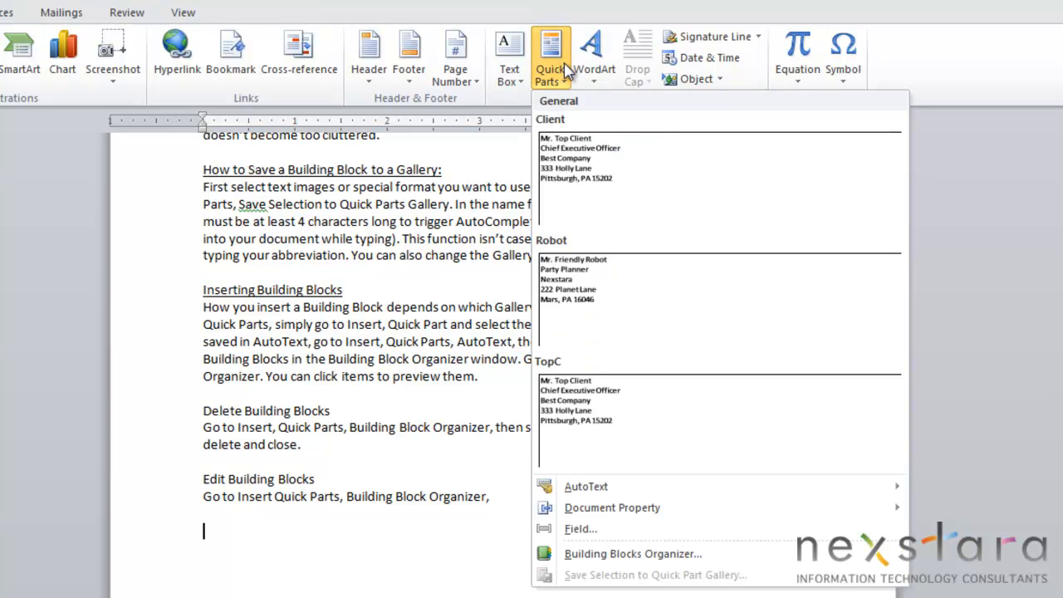
{"action": "left_click", "coordinate": [601, 553]}
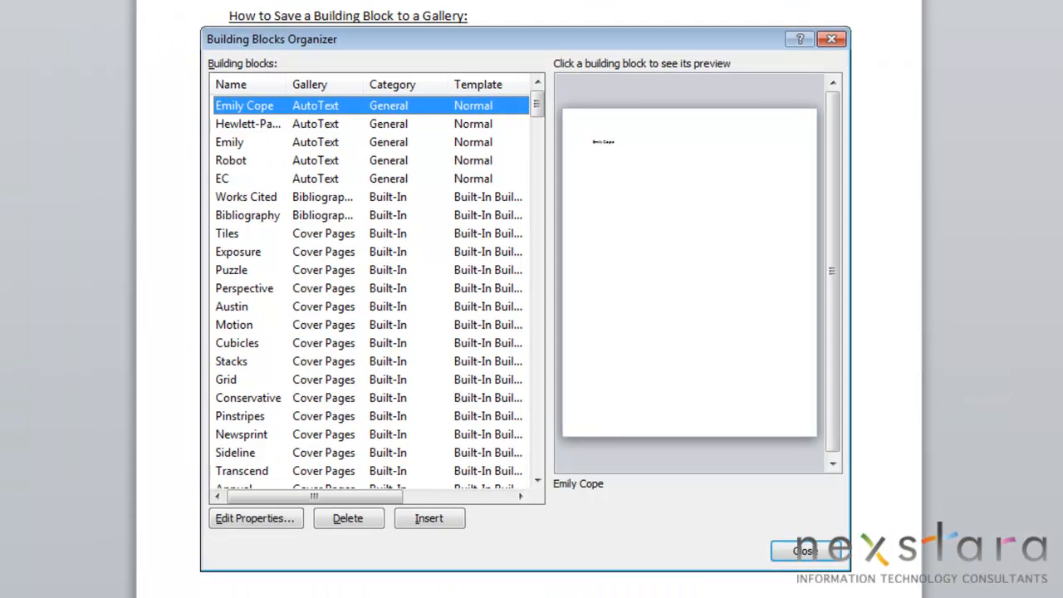
{"action": "left_click", "coordinate": [288, 523]}
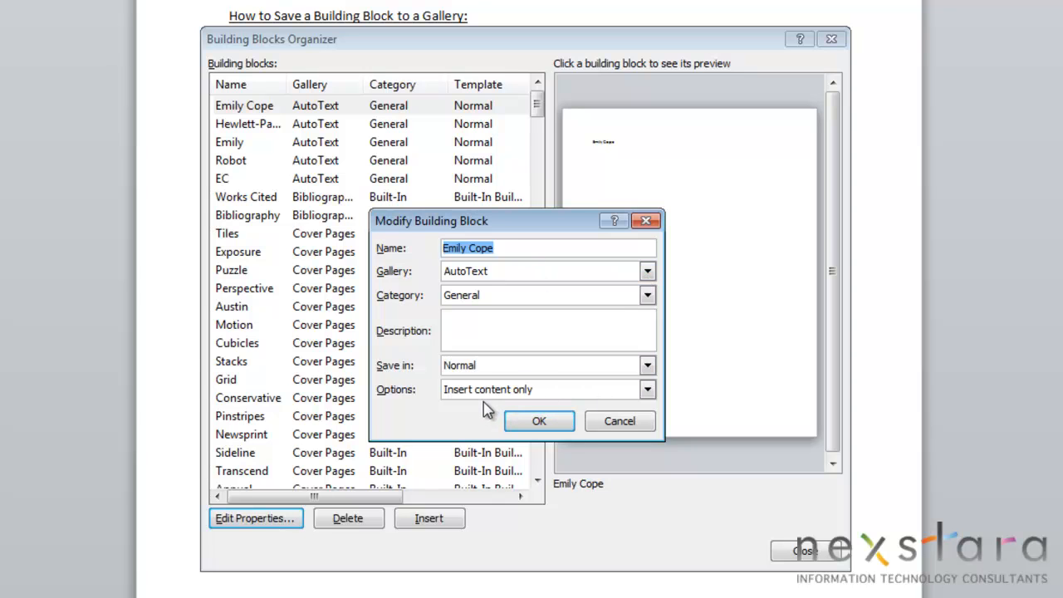
{"action": "left_click", "coordinate": [540, 422]}
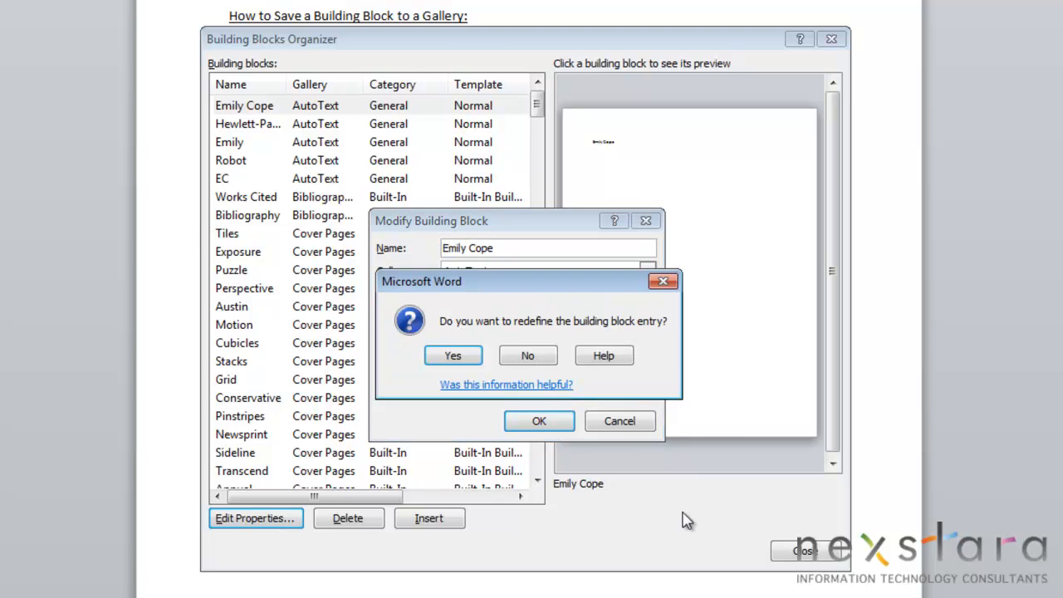